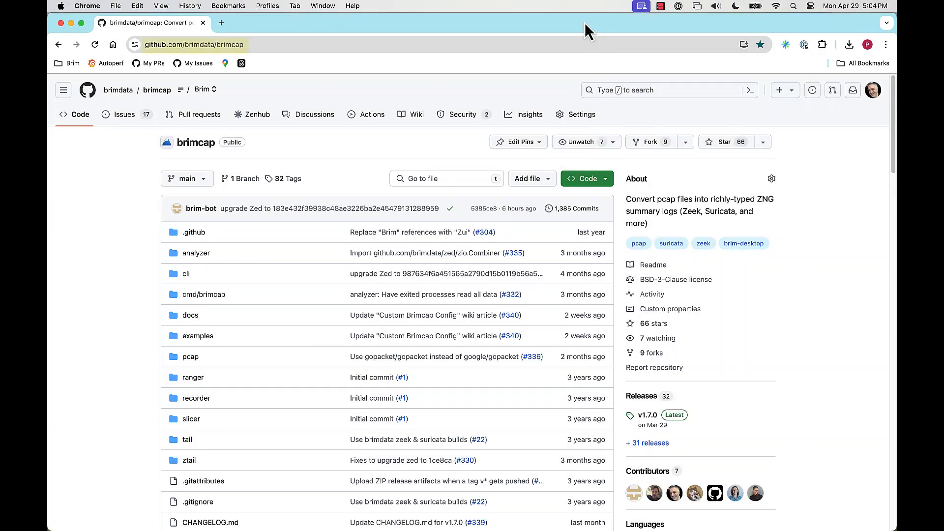
{"action": "scroll", "coordinate": [509, 221], "scroll_direction": "down", "scroll_amount": 13}
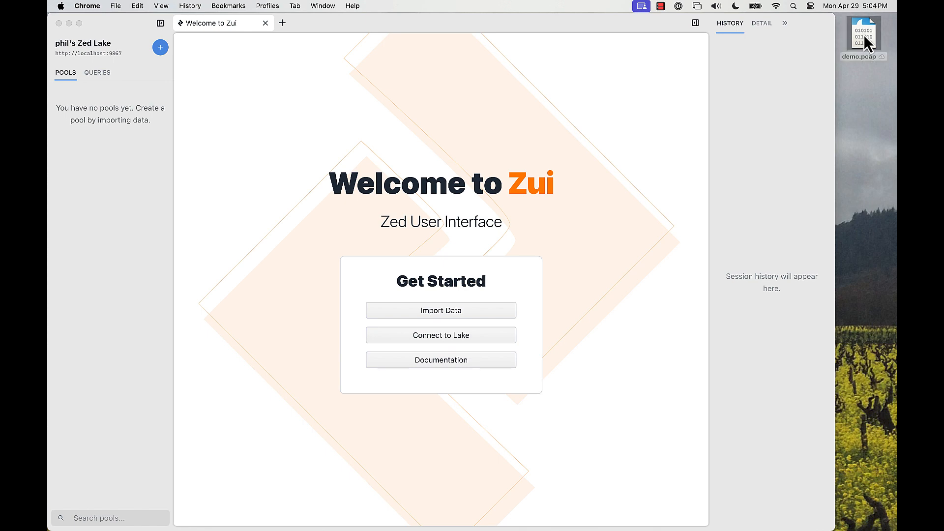
Switch to Zui, import demo.pcap from the desktop, and open a query session on the resulting pool
{"action": "left_click_drag", "start_coordinate": [864, 35], "coordinate": [577, 199]}
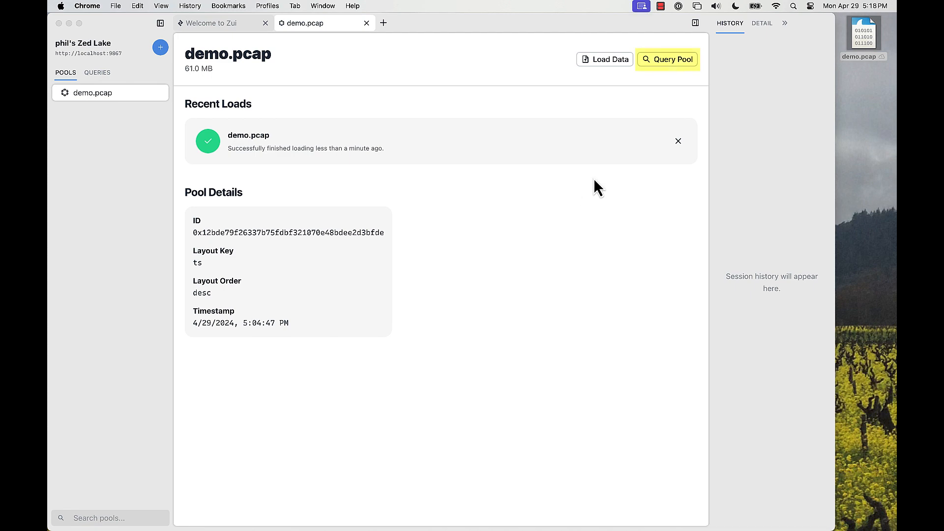
{"action": "left_click", "coordinate": [670, 58]}
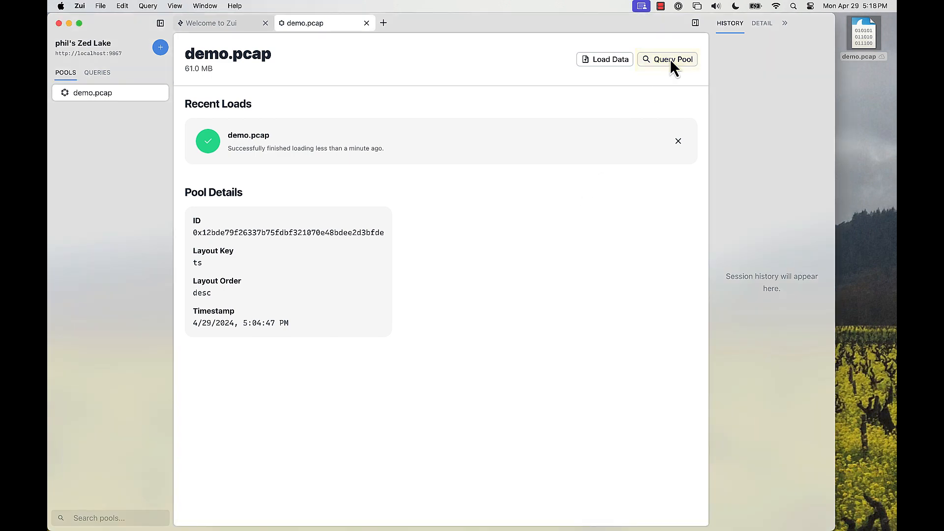
{"action": "left_click", "coordinate": [670, 58]}
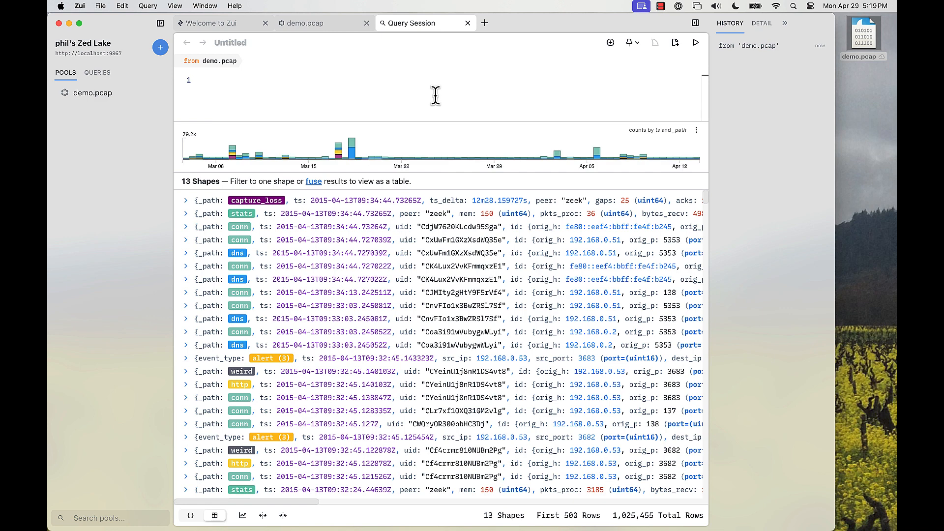
Query the demo.pcap pool for mybusinessdoc and expand the most recent http record in the results
{"action": "type", "text": "mybusinessdoc"}
{"action": "key", "text": "Return"}
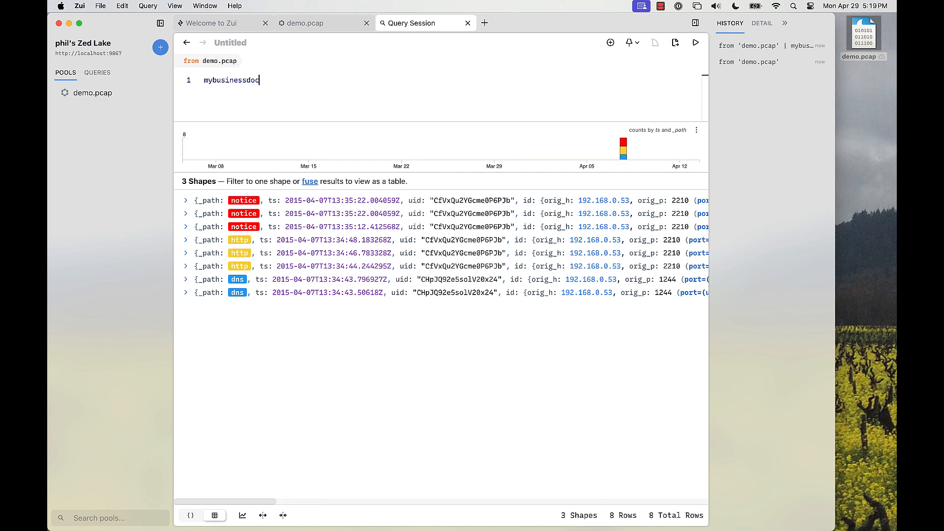
{"action": "left_click", "coordinate": [186, 241]}
Run a new search with the expanded http record's responder address, 68.164.182.11
{"action": "right_click", "coordinate": [521, 293]}
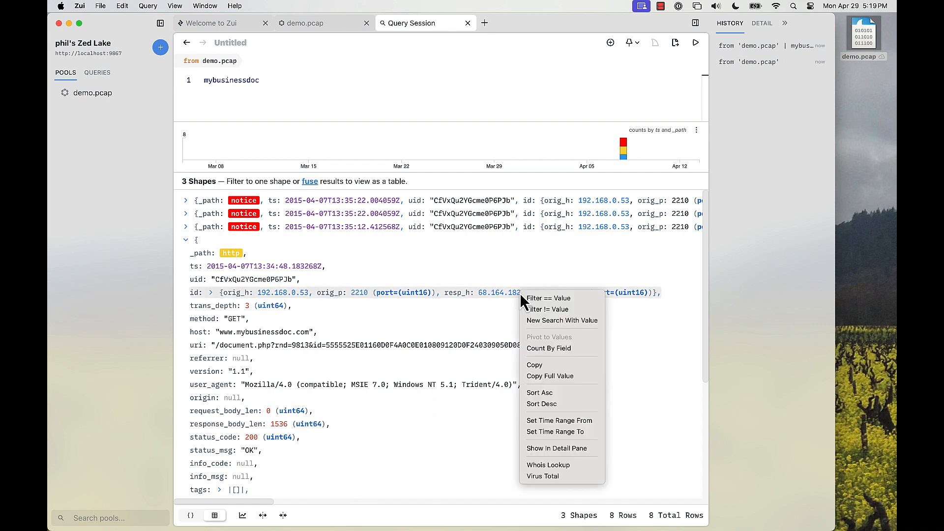
{"action": "left_click", "coordinate": [566, 321]}
{"action": "left_click", "coordinate": [186, 240]}
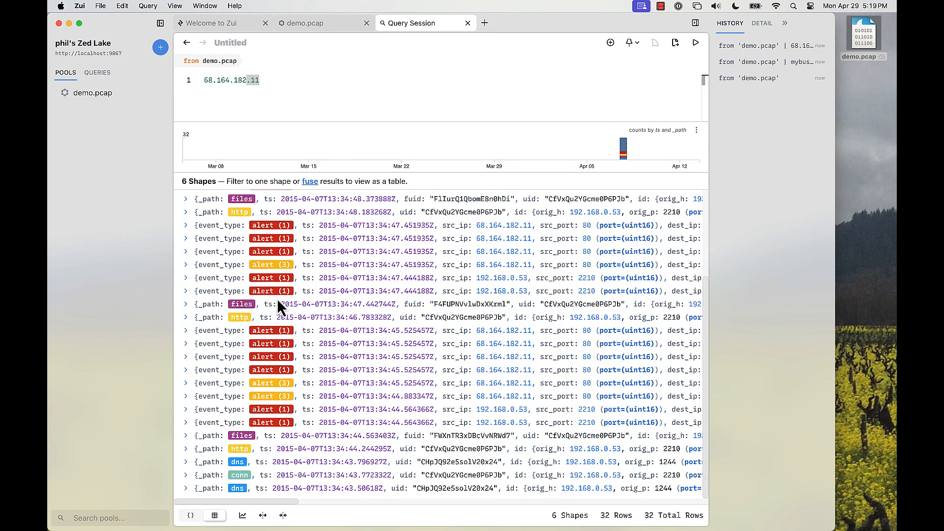
Select the conn record near the end of the results, widen the side pane and show the record's details
{"action": "scroll", "coordinate": [378, 471], "scroll_direction": "down", "scroll_amount": 5}
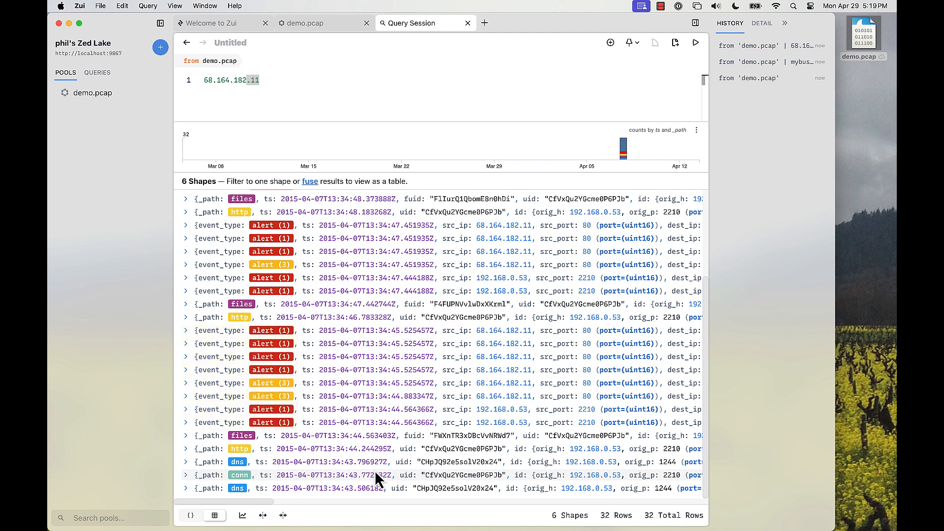
{"action": "left_click", "coordinate": [376, 476]}
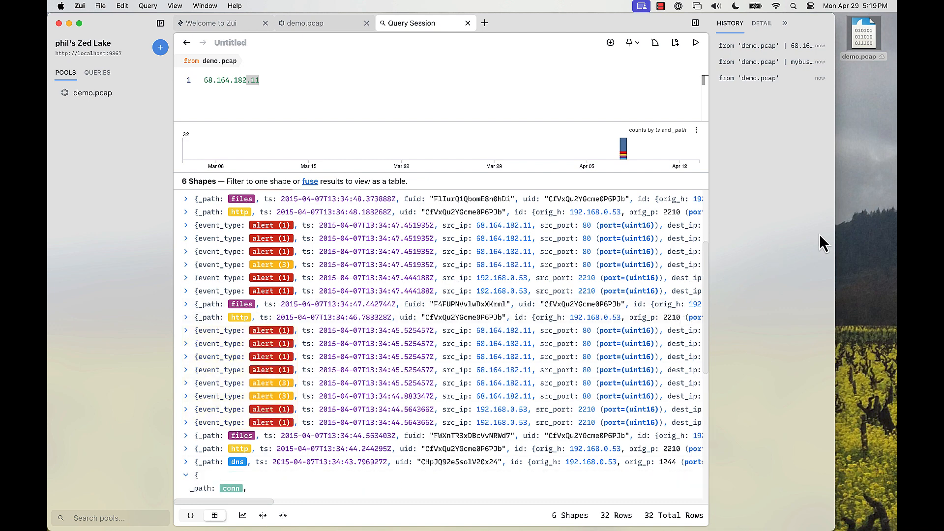
{"action": "left_click_drag", "start_coordinate": [835, 231], "coordinate": [896, 232]}
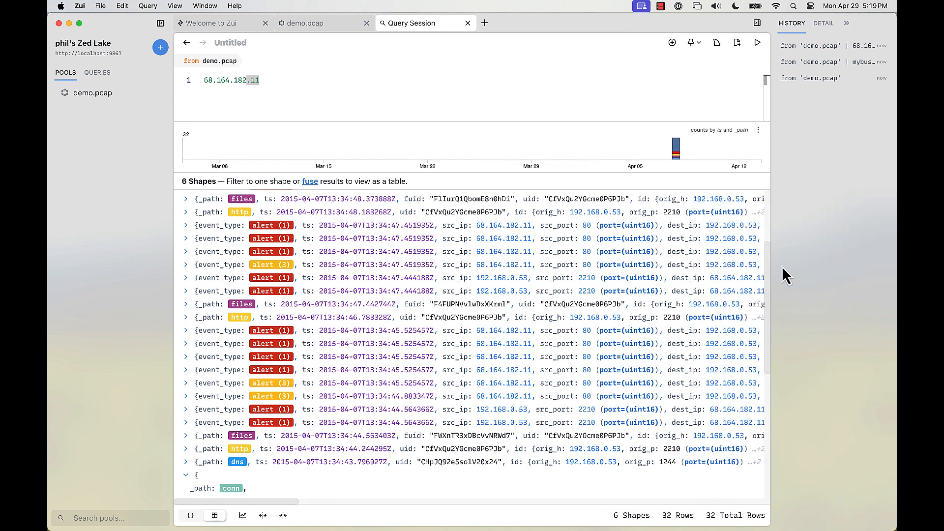
{"action": "left_click_drag", "start_coordinate": [771, 281], "coordinate": [641, 282]}
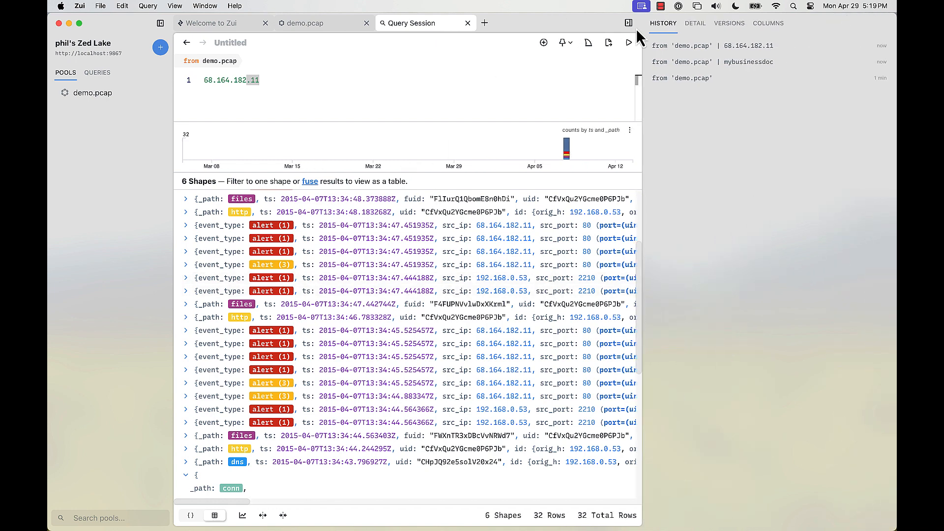
{"action": "left_click", "coordinate": [695, 24]}
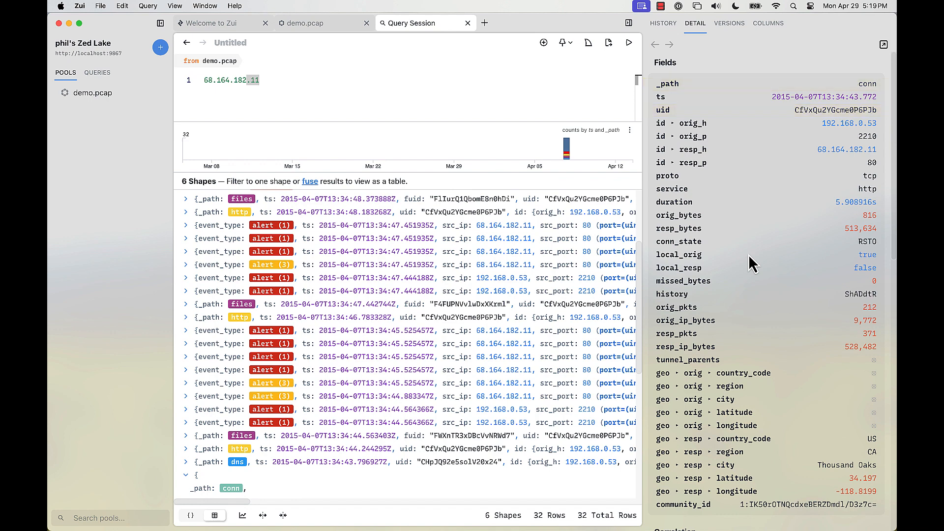
Examine the conn record's fields and correlation, view the first correlated http record, and return to the conn record
{"action": "scroll", "coordinate": [750, 256], "scroll_direction": "down", "scroll_amount": 10}
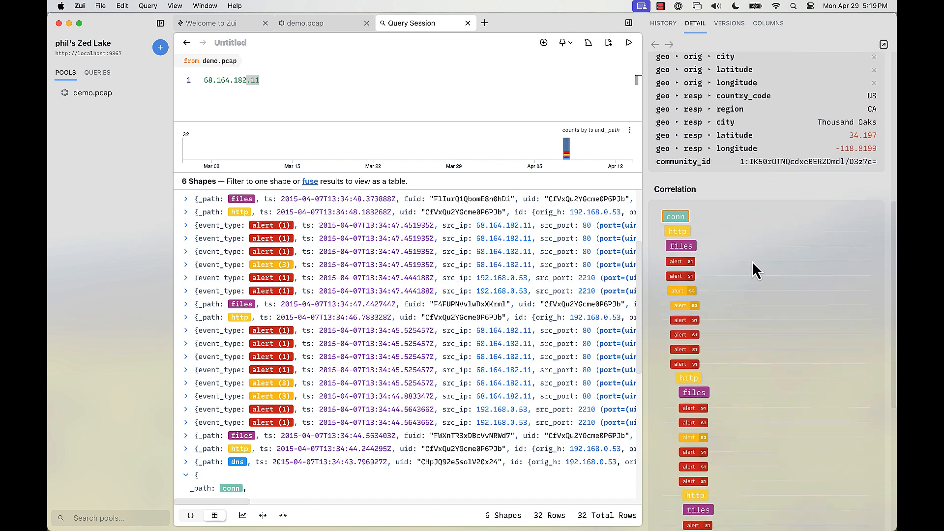
{"action": "scroll", "coordinate": [751, 261], "scroll_direction": "down", "scroll_amount": 5}
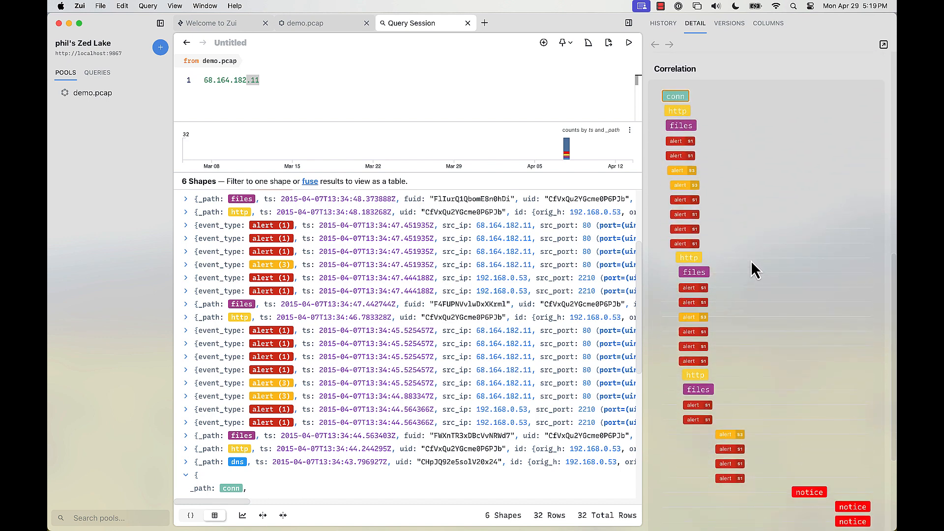
{"action": "left_click", "coordinate": [678, 110]}
{"action": "scroll", "coordinate": [743, 155], "scroll_direction": "down", "scroll_amount": 10}
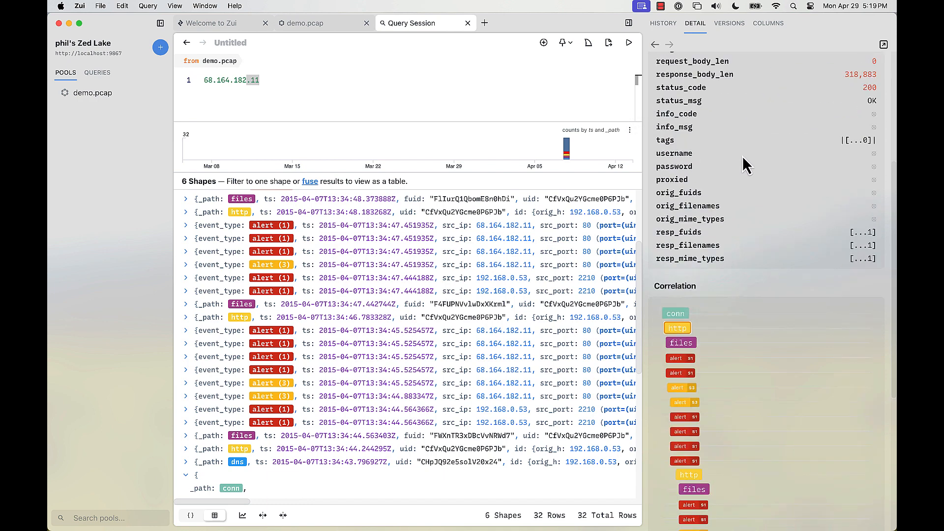
{"action": "scroll", "coordinate": [742, 156], "scroll_direction": "up", "scroll_amount": 8}
{"action": "scroll", "coordinate": [722, 91], "scroll_direction": "up", "scroll_amount": 2}
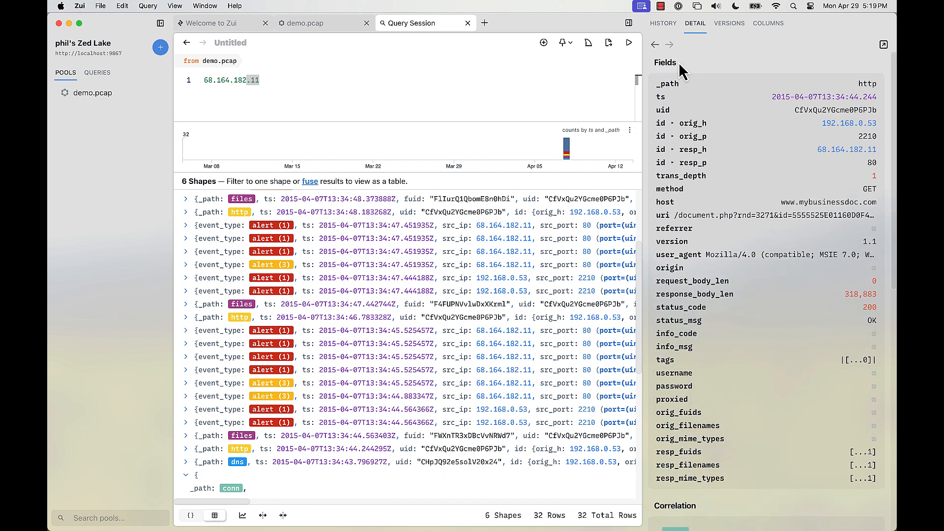
{"action": "left_click", "coordinate": [656, 47]}
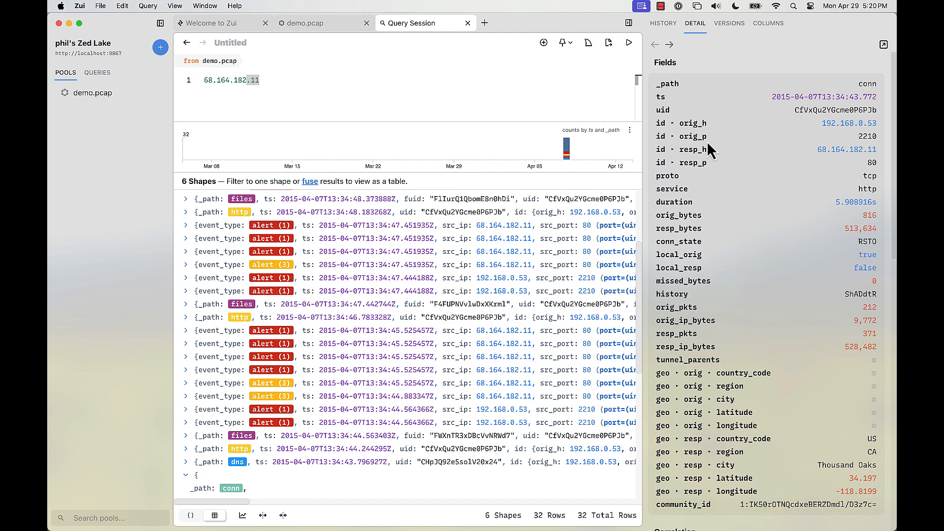
View the severity 1 alert timed 13:34:45.525 in the conn record's correlation, and return to the conn record
{"action": "scroll", "coordinate": [716, 228], "scroll_direction": "down", "scroll_amount": 10}
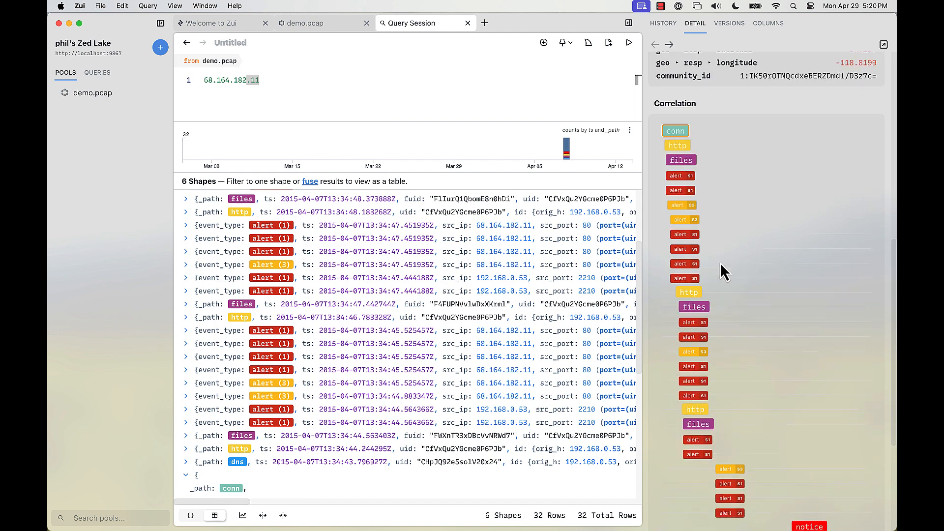
{"action": "left_click", "coordinate": [689, 238]}
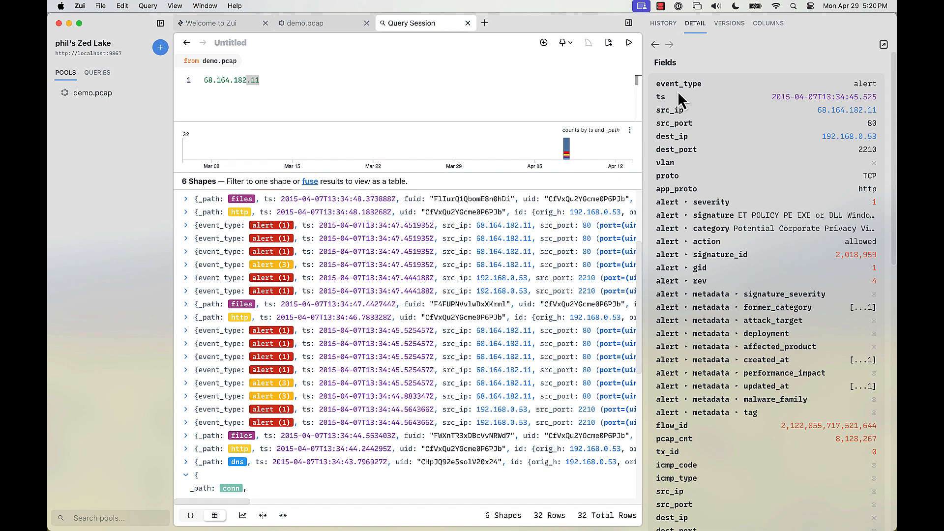
{"action": "left_click", "coordinate": [655, 45]}
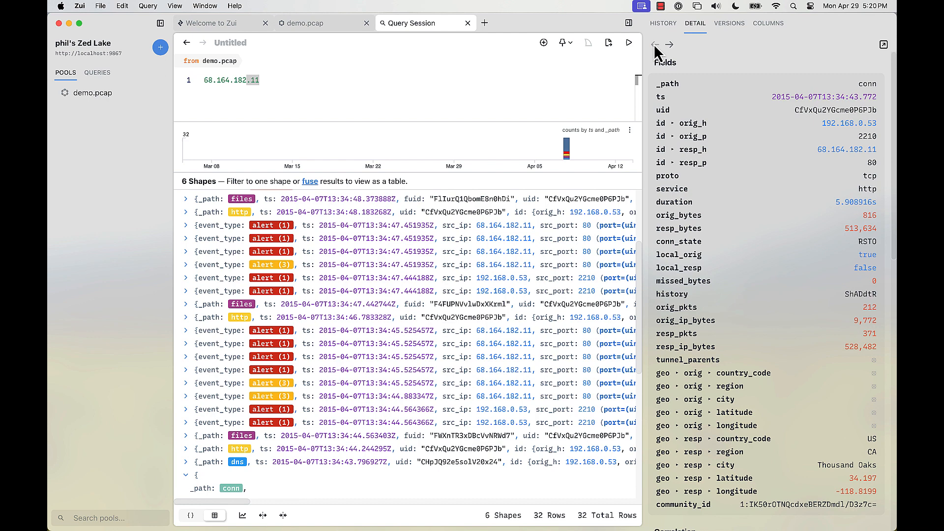
Open the last files record in the conn record's correlation and examine its fields and Md5 correlation
{"action": "scroll", "coordinate": [733, 212], "scroll_direction": "down", "scroll_amount": 10}
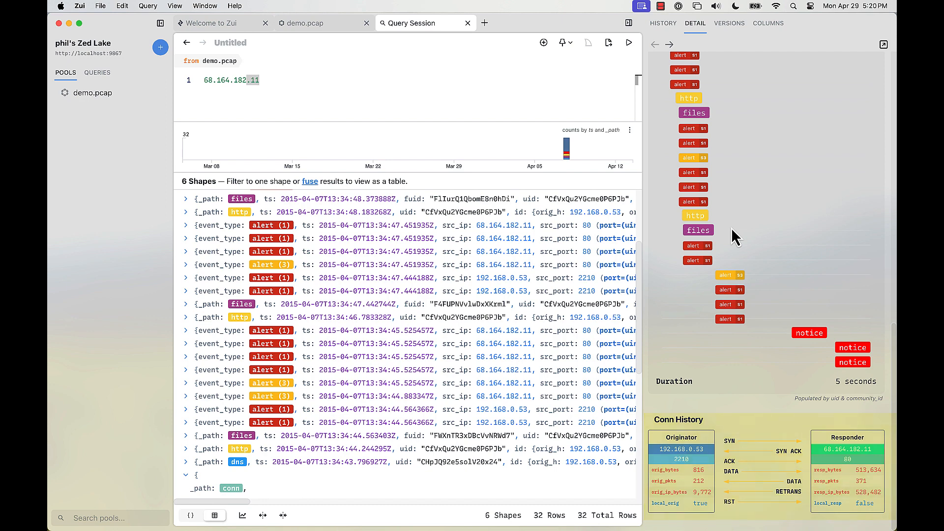
{"action": "left_click", "coordinate": [709, 231]}
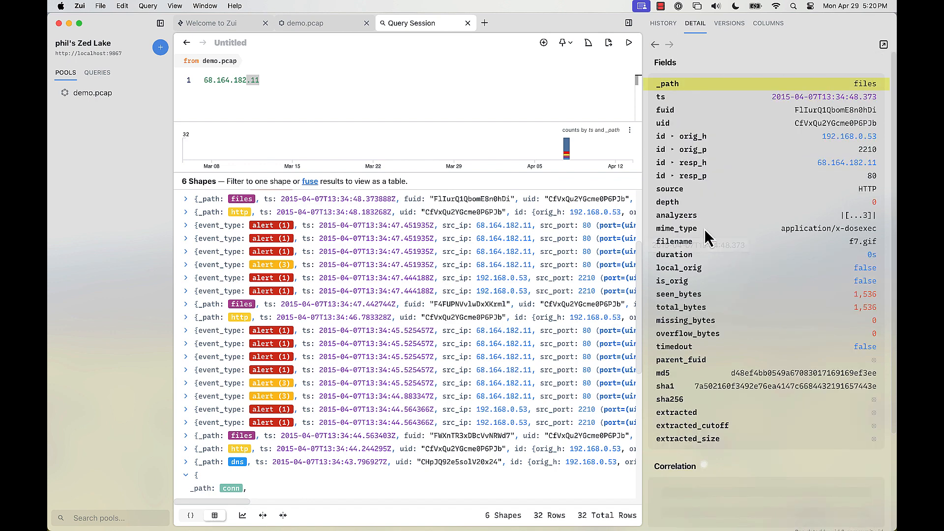
{"action": "scroll", "coordinate": [800, 308], "scroll_direction": "down", "scroll_amount": 10}
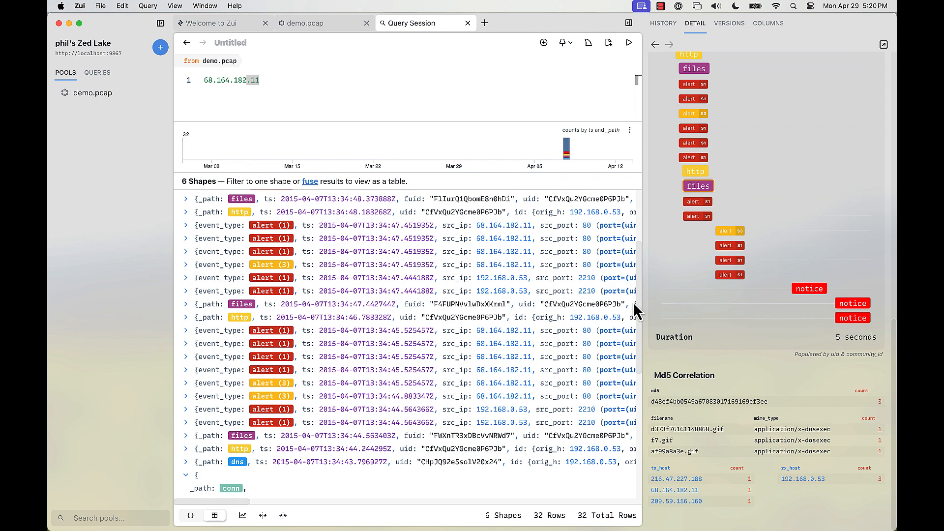
Open the packets of the 13:34:46 http record in Wireshark and follow the first packet's TCP stream
{"action": "left_click", "coordinate": [245, 317]}
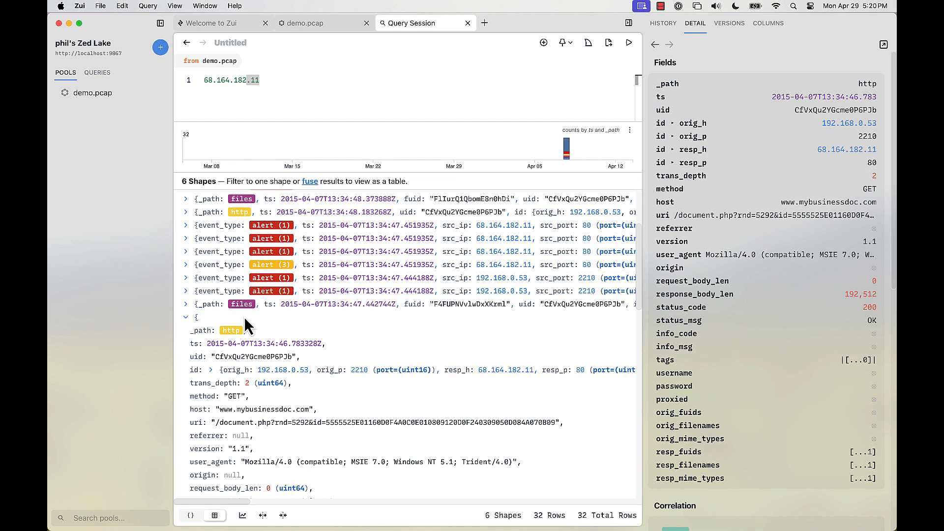
{"action": "left_click", "coordinate": [588, 44]}
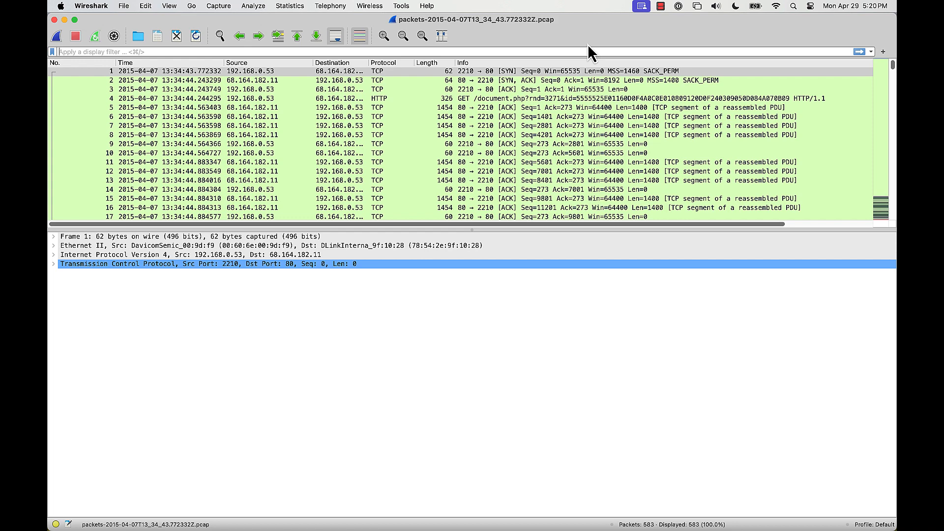
{"action": "left_click", "coordinate": [541, 71]}
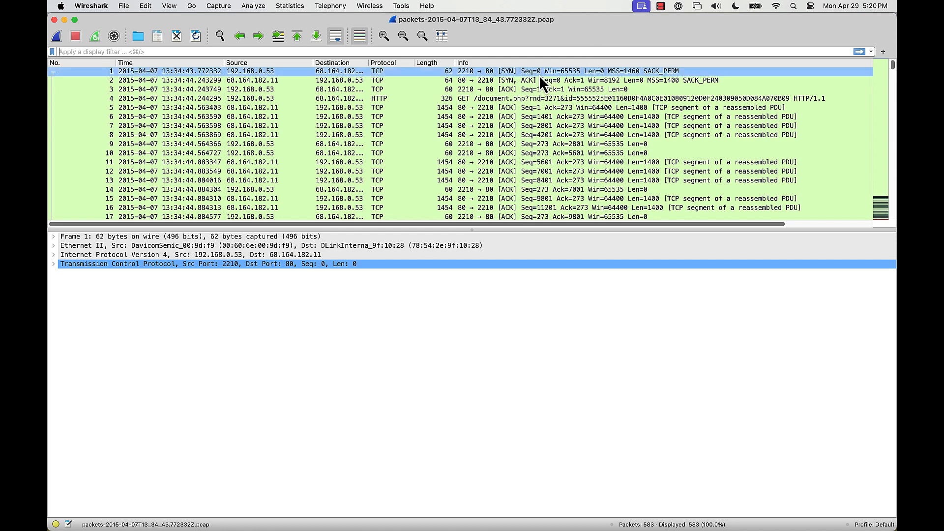
{"action": "right_click", "coordinate": [540, 72]}
{"action": "mouse_move", "coordinate": [588, 191]}
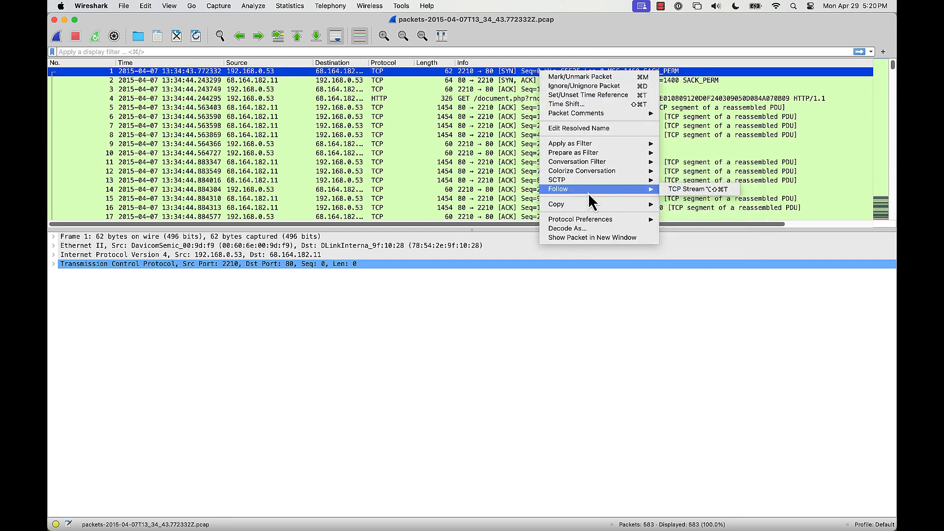
{"action": "left_click", "coordinate": [704, 193]}
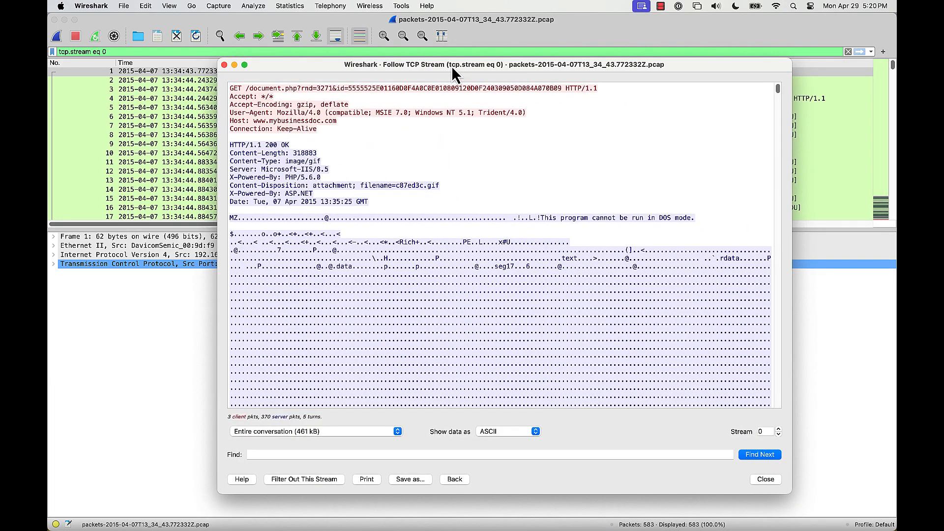
{"action": "left_click", "coordinate": [766, 479]}
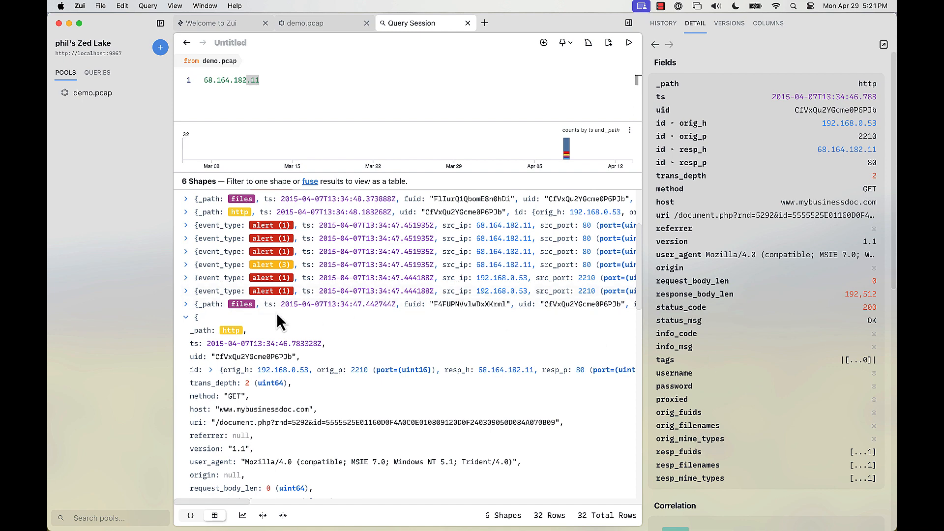
Look up the sha1 hash of the 13:34:47.442 files record in Virus Total, and return to Zui
{"action": "left_click", "coordinate": [243, 303]}
{"action": "scroll", "coordinate": [305, 341], "scroll_direction": "down", "scroll_amount": 3}
{"action": "scroll", "coordinate": [305, 341], "scroll_direction": "down", "scroll_amount": 5}
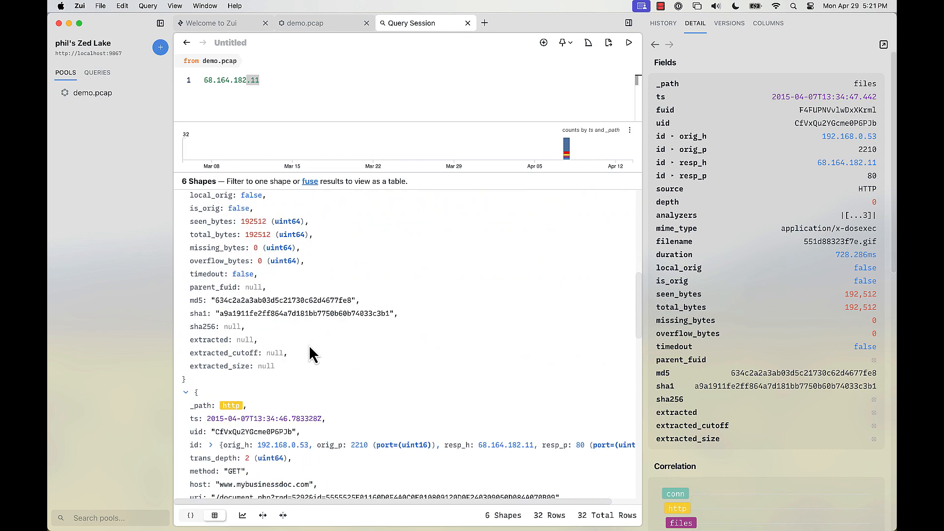
{"action": "right_click", "coordinate": [299, 314]}
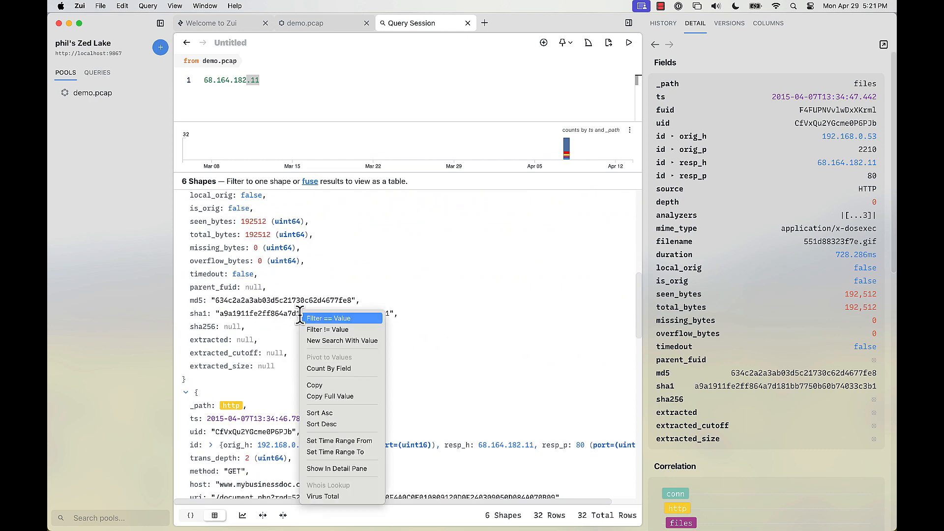
{"action": "left_click", "coordinate": [342, 497]}
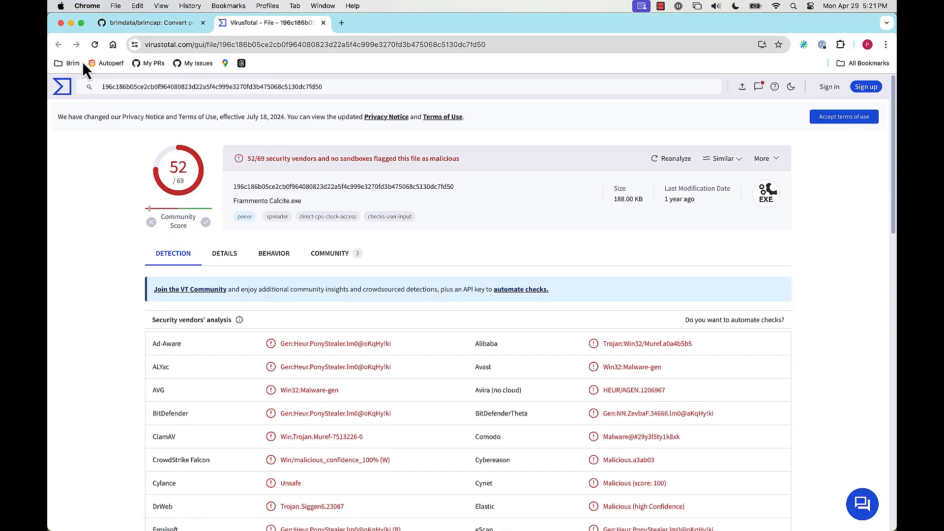
{"action": "left_click", "coordinate": [71, 23]}
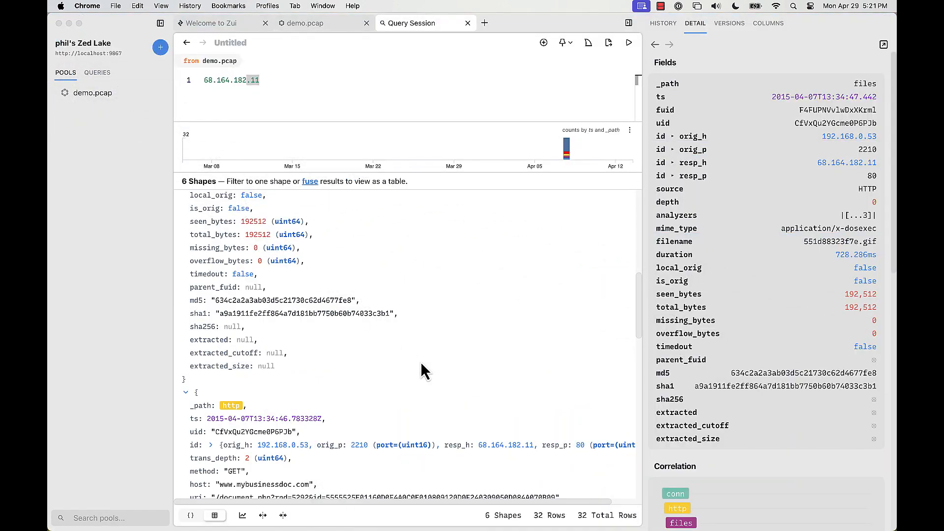
Look up the http record's responder address 68.164.182.11 in Virus Total, and return to Zui
{"action": "right_click", "coordinate": [494, 445]}
{"action": "left_click", "coordinate": [538, 497]}
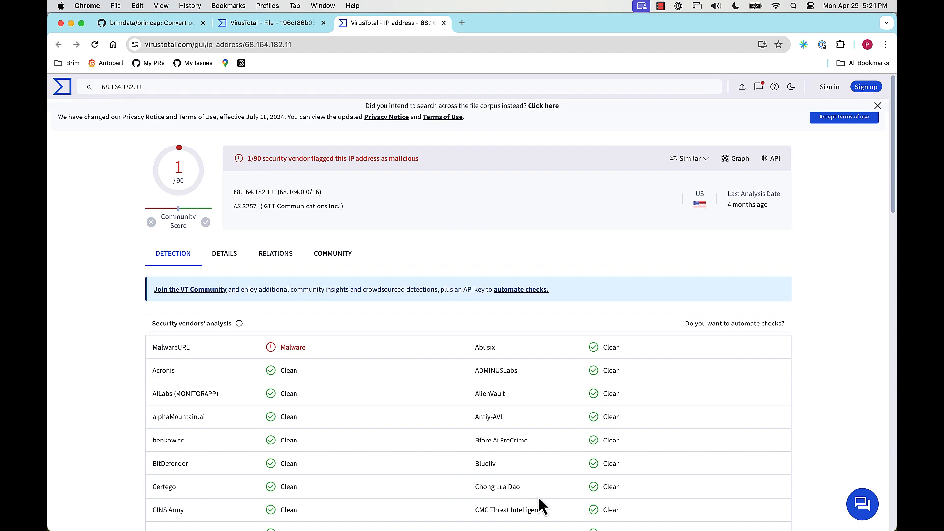
{"action": "left_click", "coordinate": [72, 25]}
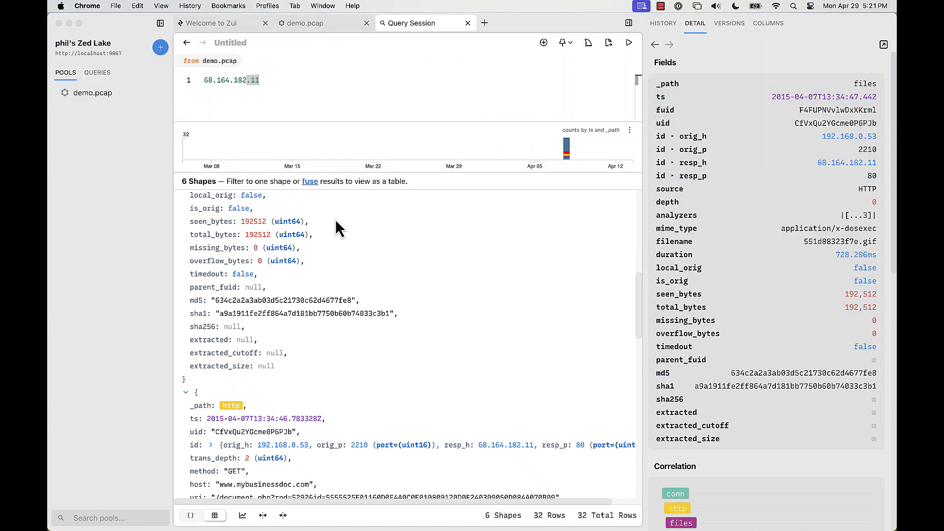
Run a Whois lookup on the http record's responder address 68.164.182.11, review the result, and close it
{"action": "right_click", "coordinate": [502, 445]}
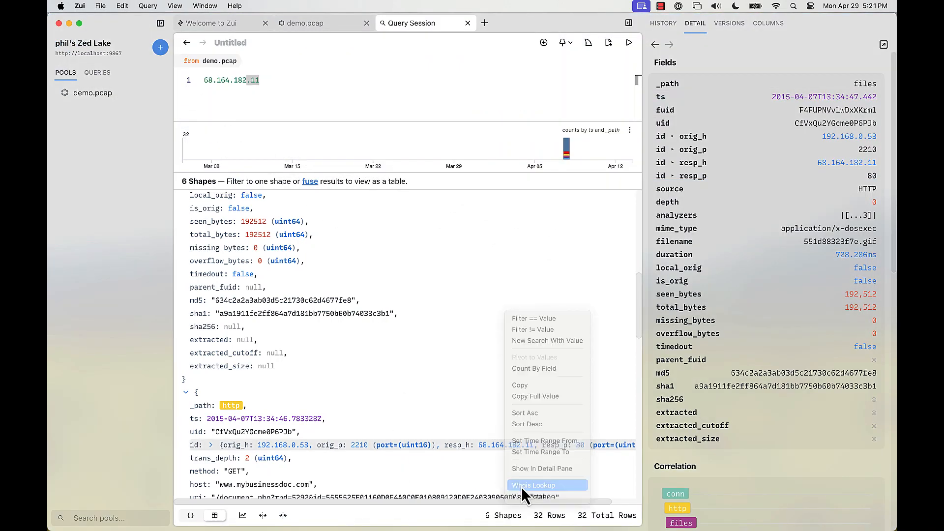
{"action": "left_click", "coordinate": [521, 487]}
{"action": "scroll", "coordinate": [534, 367], "scroll_direction": "down", "scroll_amount": 10}
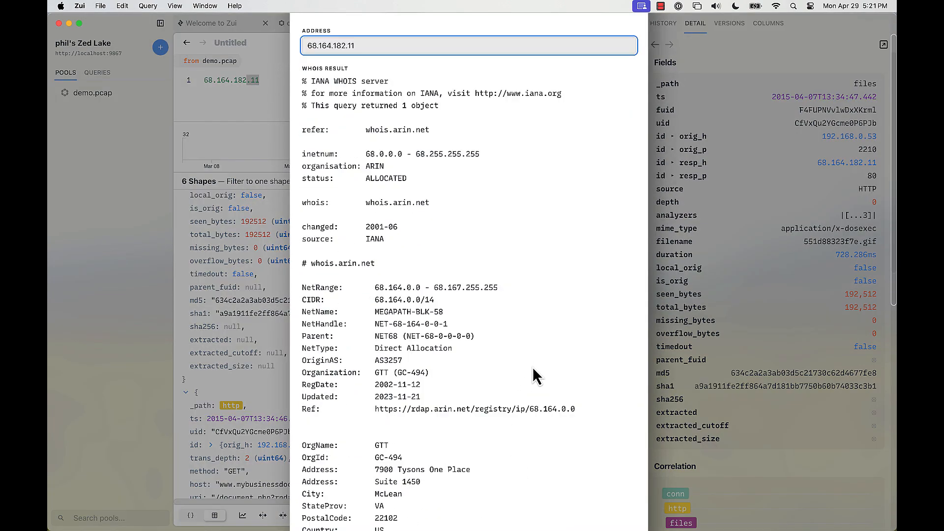
{"action": "scroll", "coordinate": [534, 359], "scroll_direction": "up", "scroll_amount": 10}
{"action": "key", "text": "Escape"}
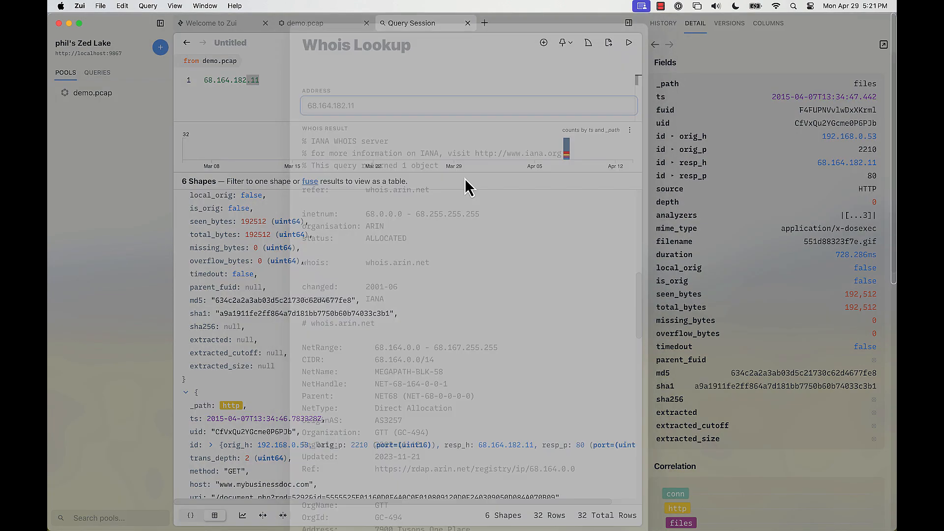
Show the Packet Captures settings and open the documentation for the Brimcap YAML config file
{"action": "left_click", "coordinate": [79, 6]}
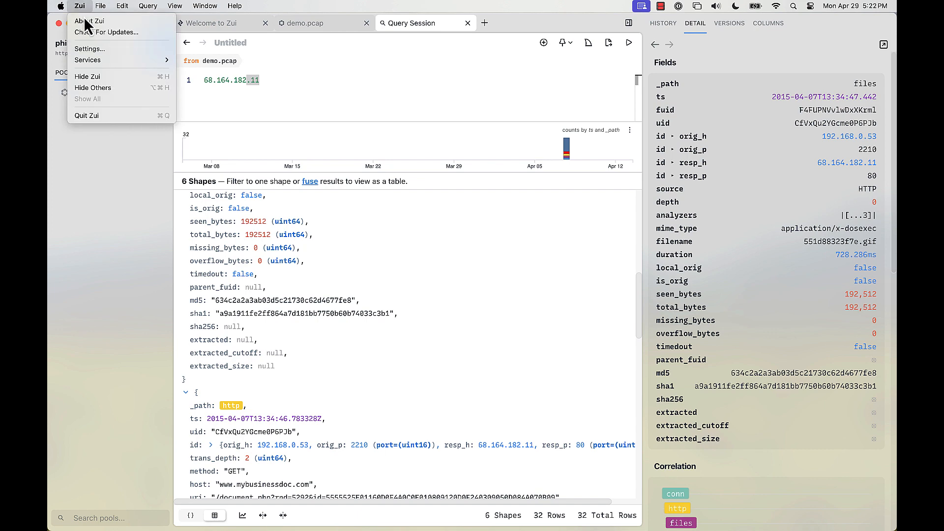
{"action": "left_click", "coordinate": [103, 48]}
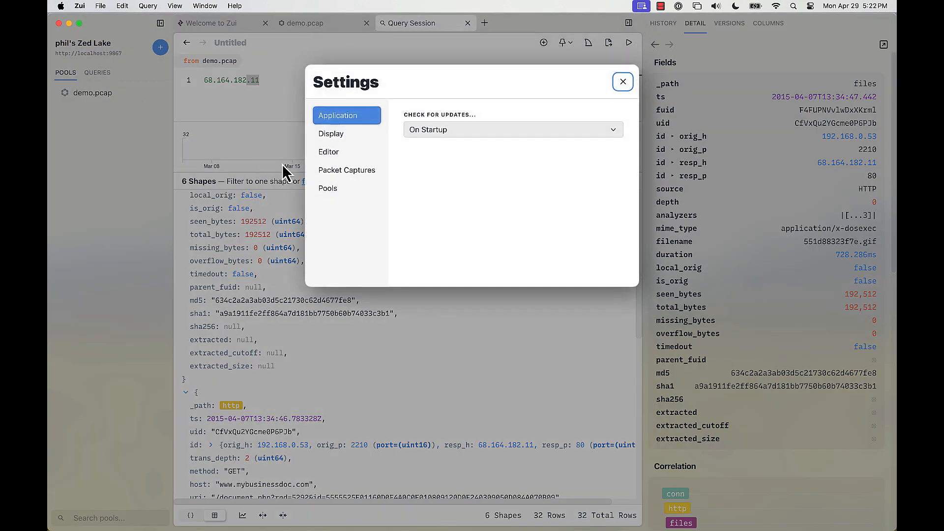
{"action": "left_click", "coordinate": [334, 173]}
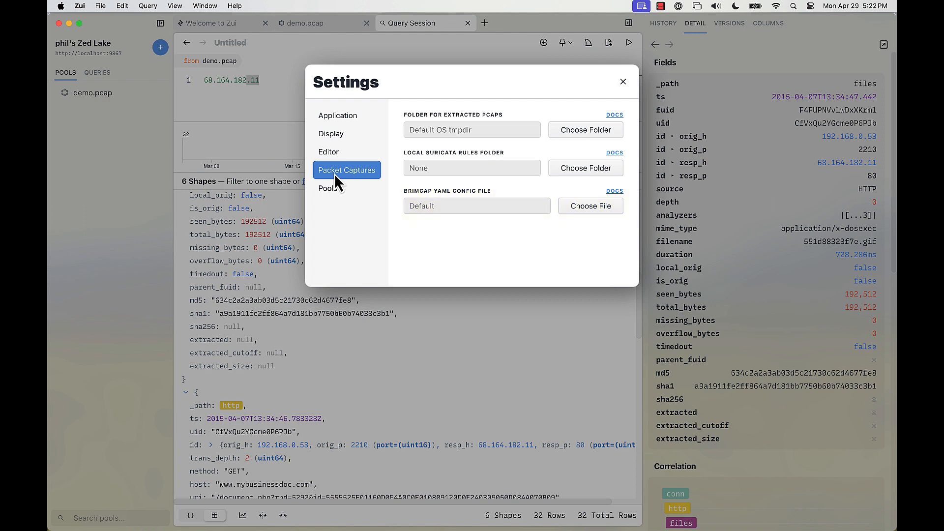
{"action": "left_click", "coordinate": [619, 192]}
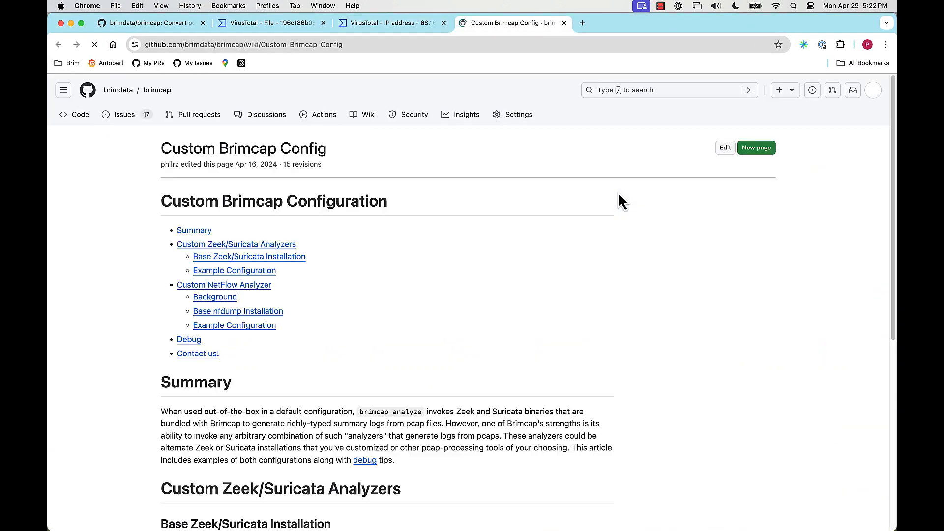